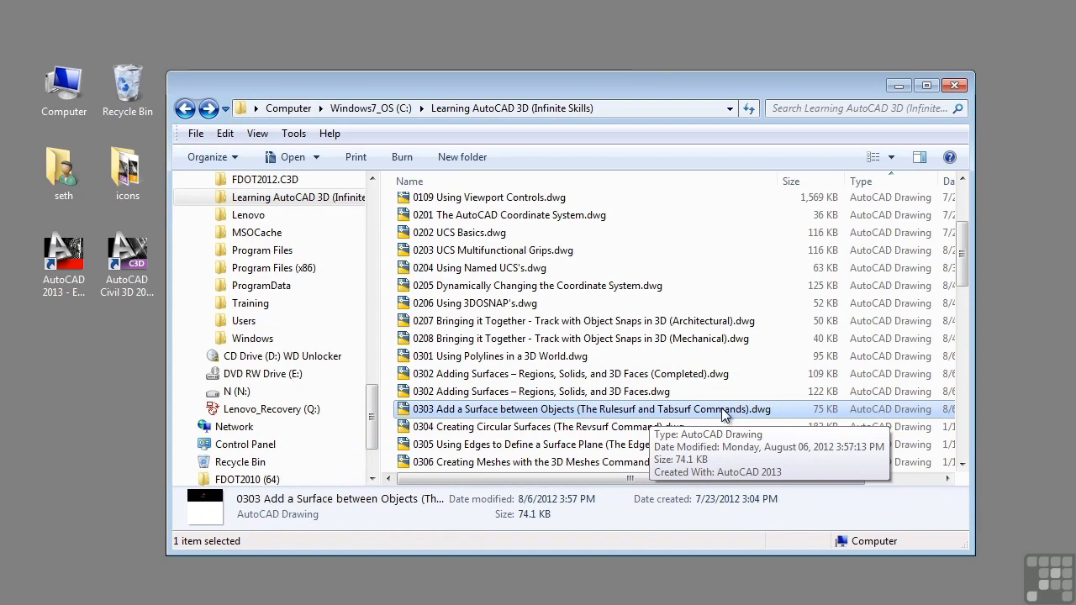
- Minimize Windows Explorer to bring the open 0303 train drawing into view in AutoCAD
click(898, 85)
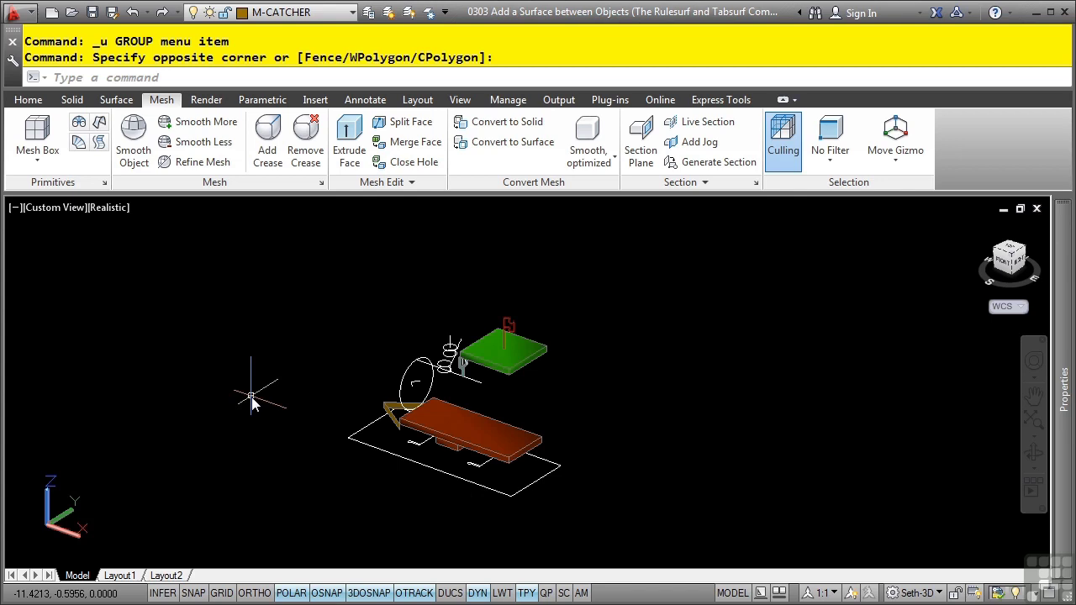
- Set the SURFTAB1 system variable to 20
text(SURFTA)
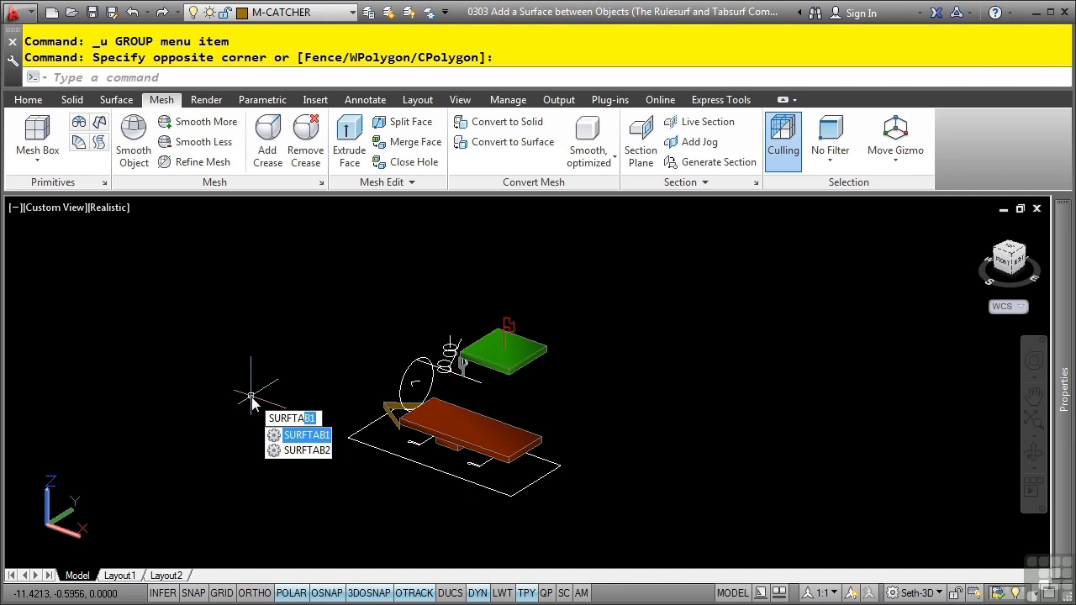
key(Return)
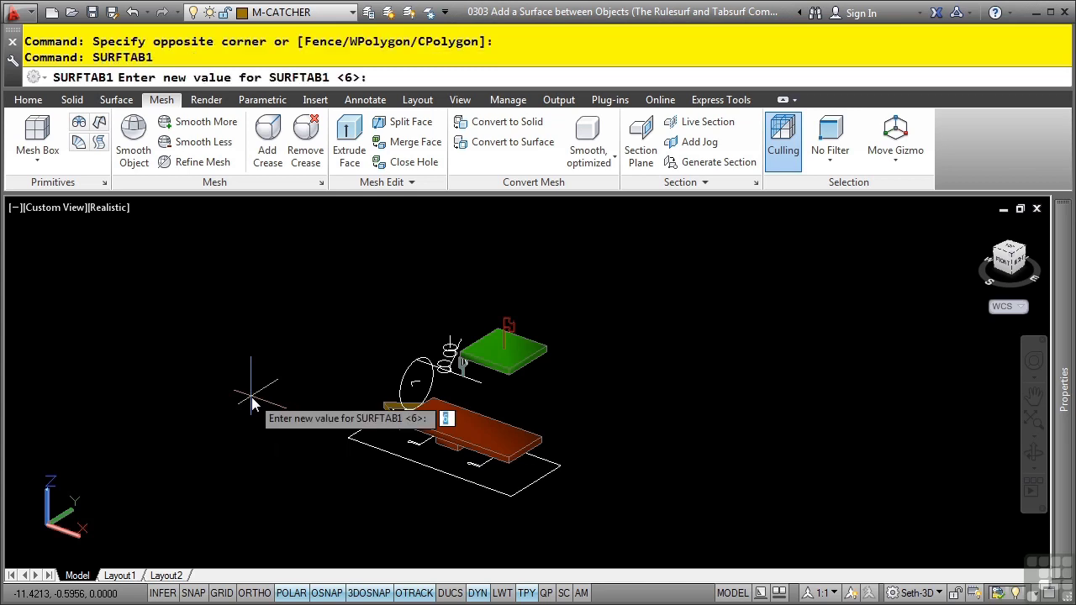
text(20)
key(Return)
- Set the SURFTAB2 system variable to 20
key(Up)
key(BackSpace)
text(2)
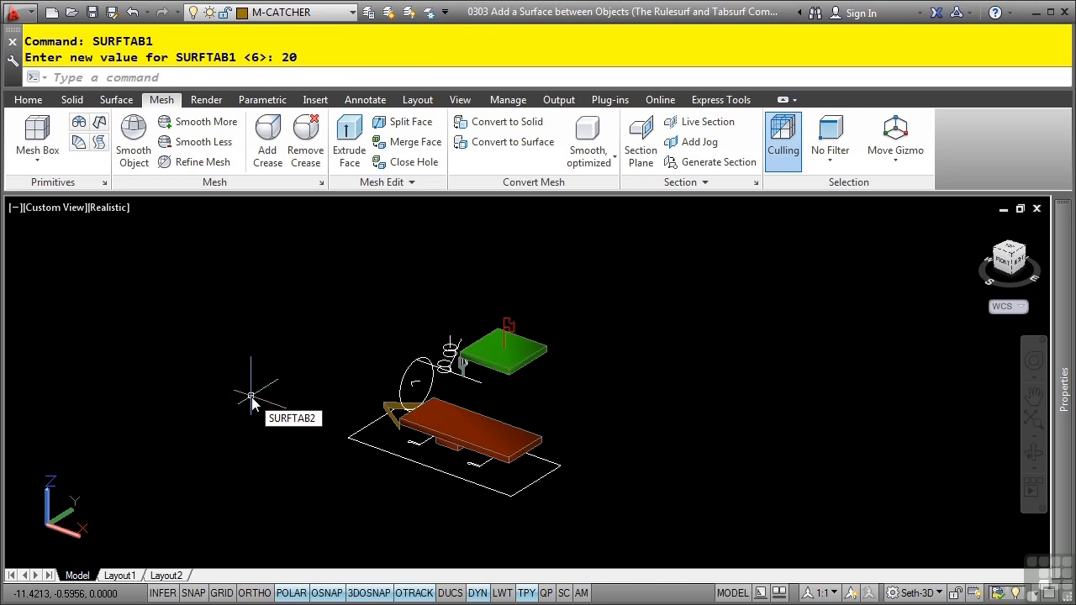
key(Return)
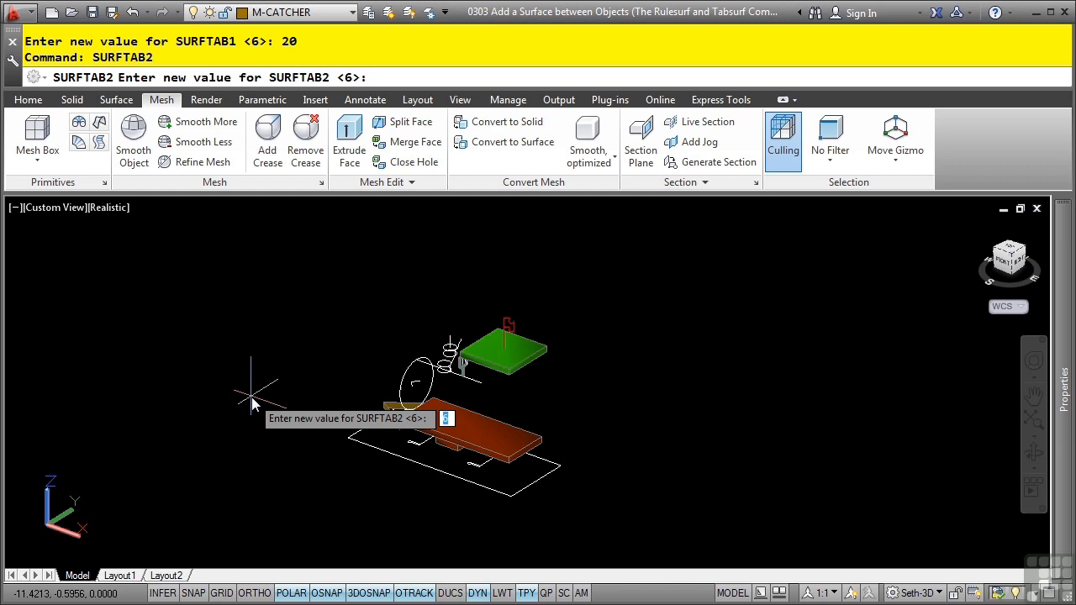
text(20)
key(Return)
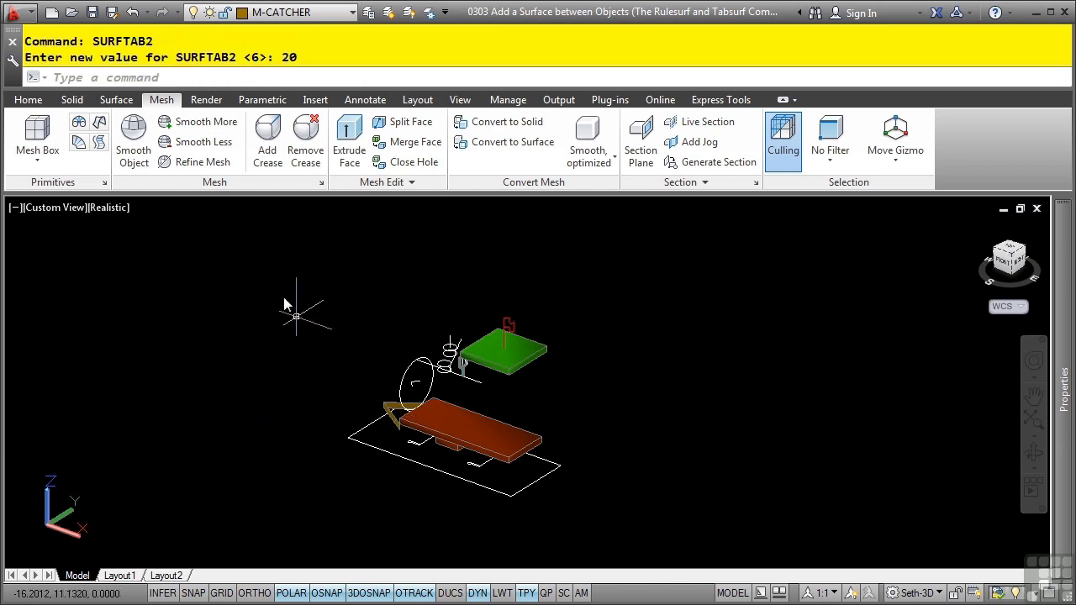
- Zoom in on the model and make M-TANK the current layer
shift+middle_drag(363, 496, 438, 395)
scroll(440, 389, up, 5)
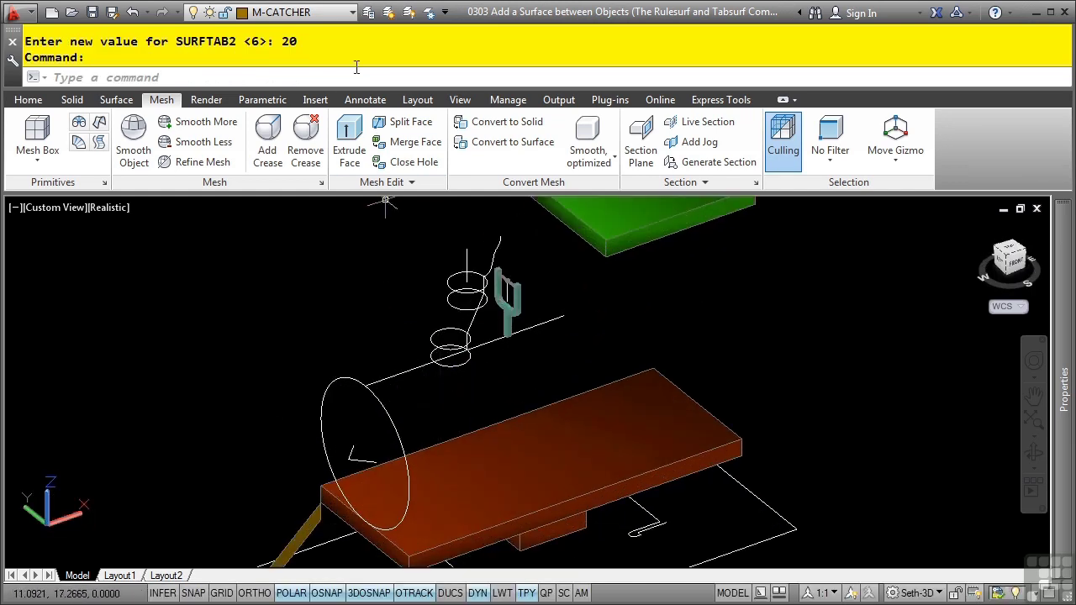
click(303, 12)
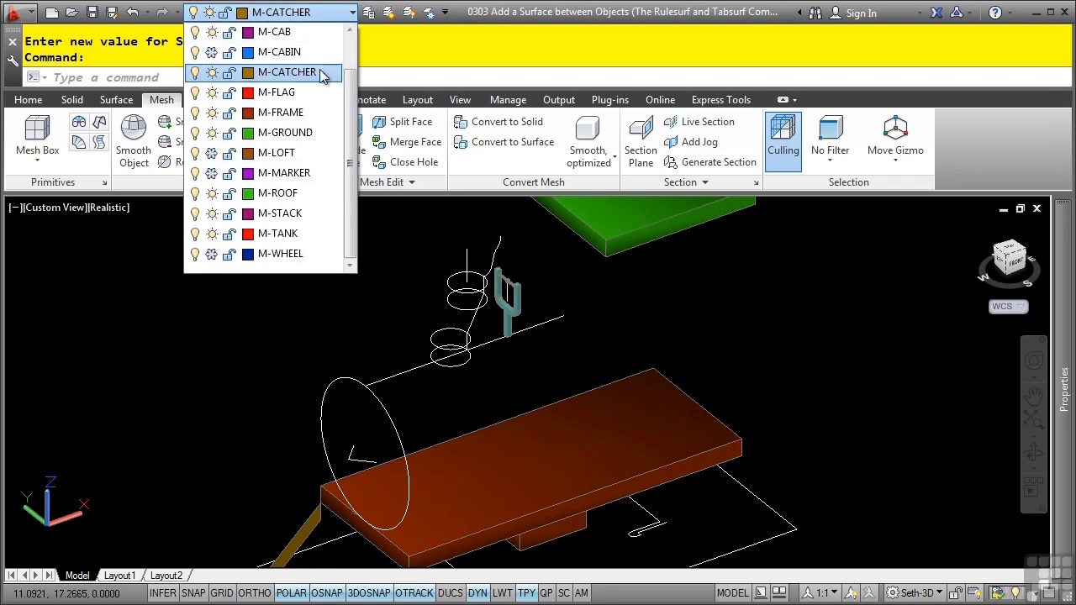
click(286, 233)
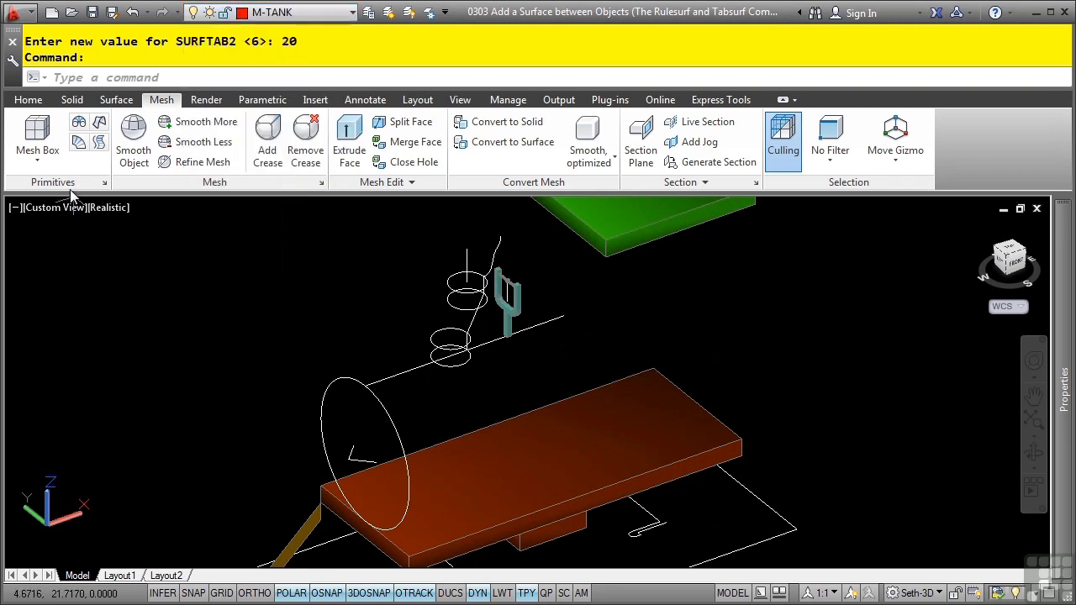
- Create a tabulated surface sweeping the front circle along the direction line
click(99, 143)
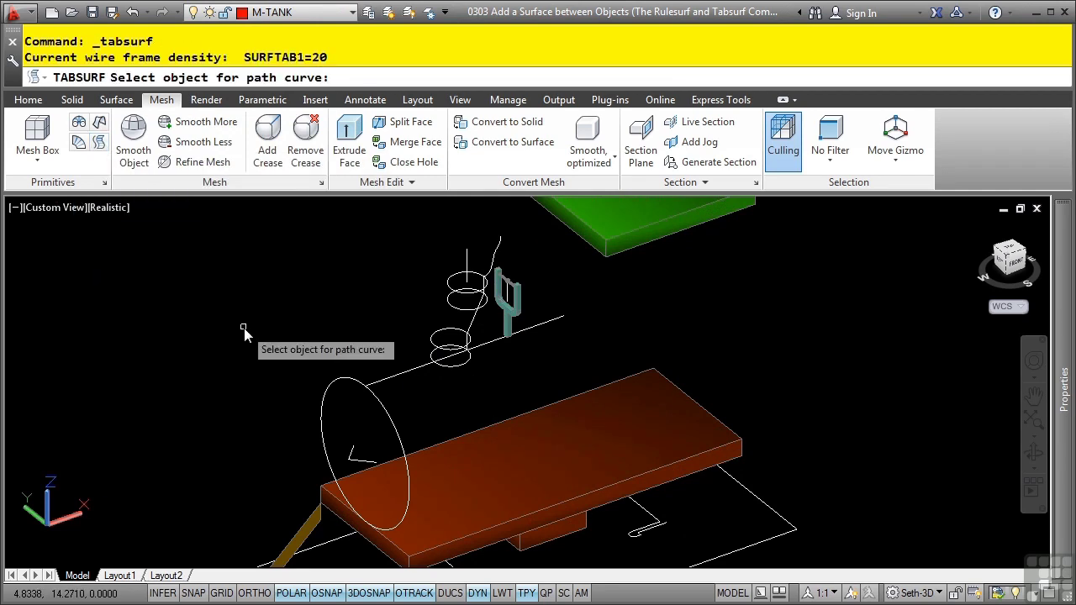
click(390, 431)
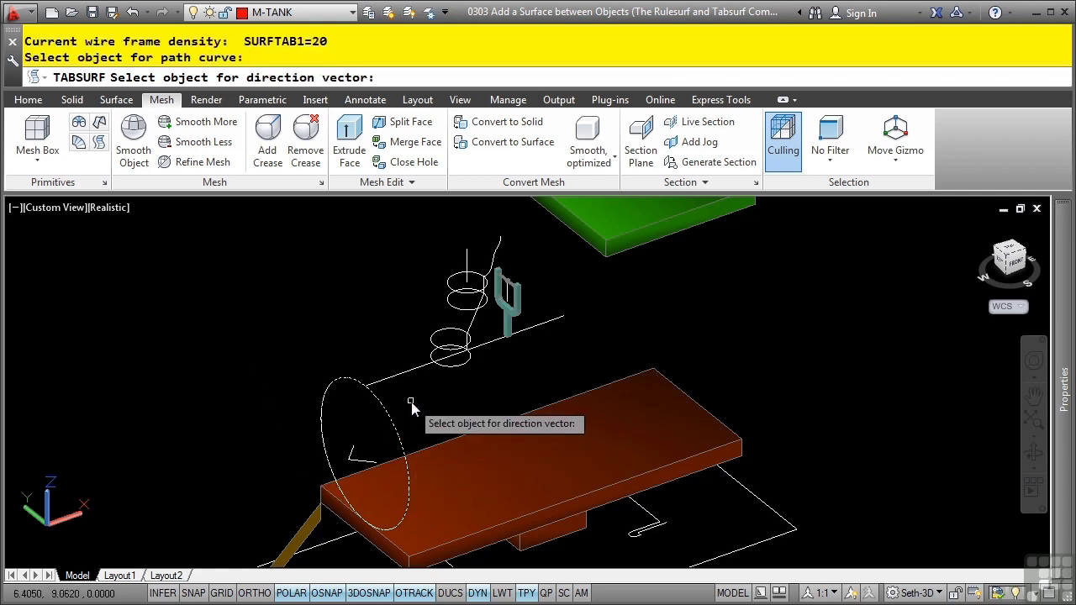
click(420, 366)
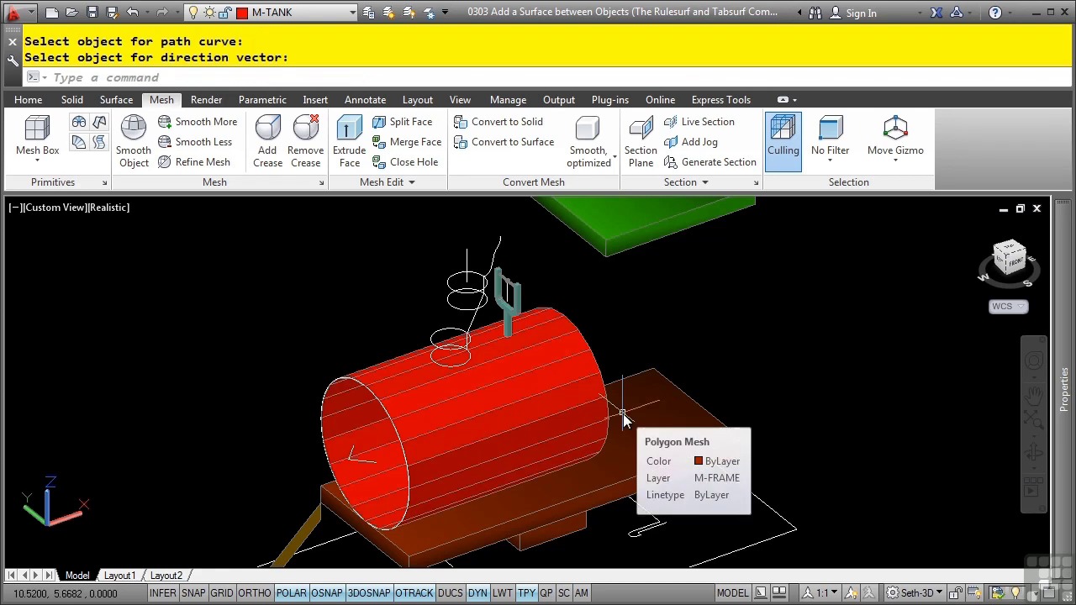
scroll(613, 312, down, 3)
middle_drag(471, 445, 483, 426)
- Delete the tank mesh, set SURFTAB1 to 6, and rebuild it as a tabulated surface
click(632, 324)
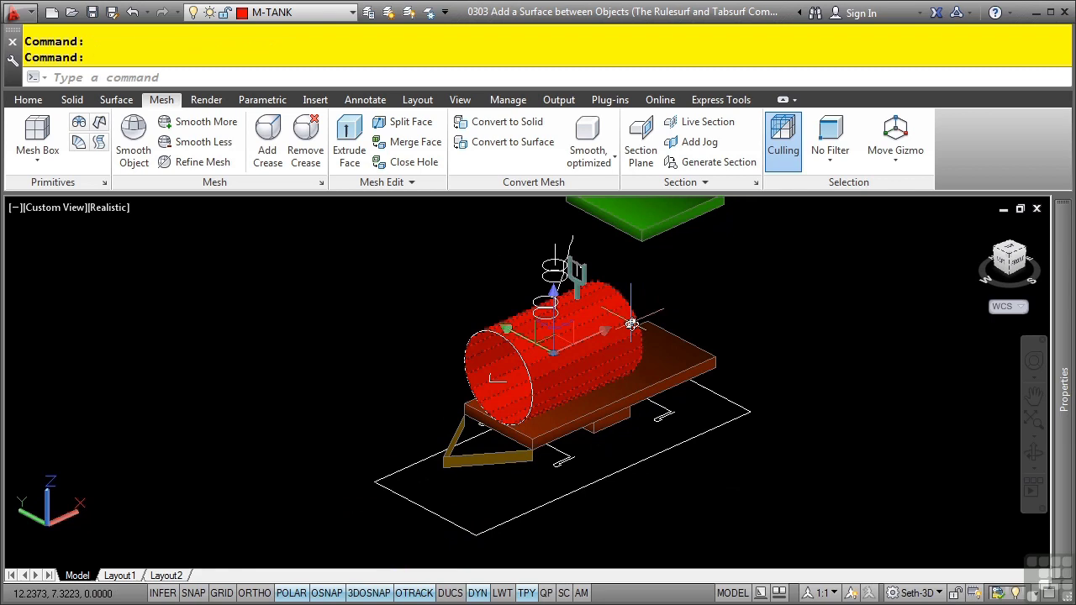
key(Delete)
text(surft)
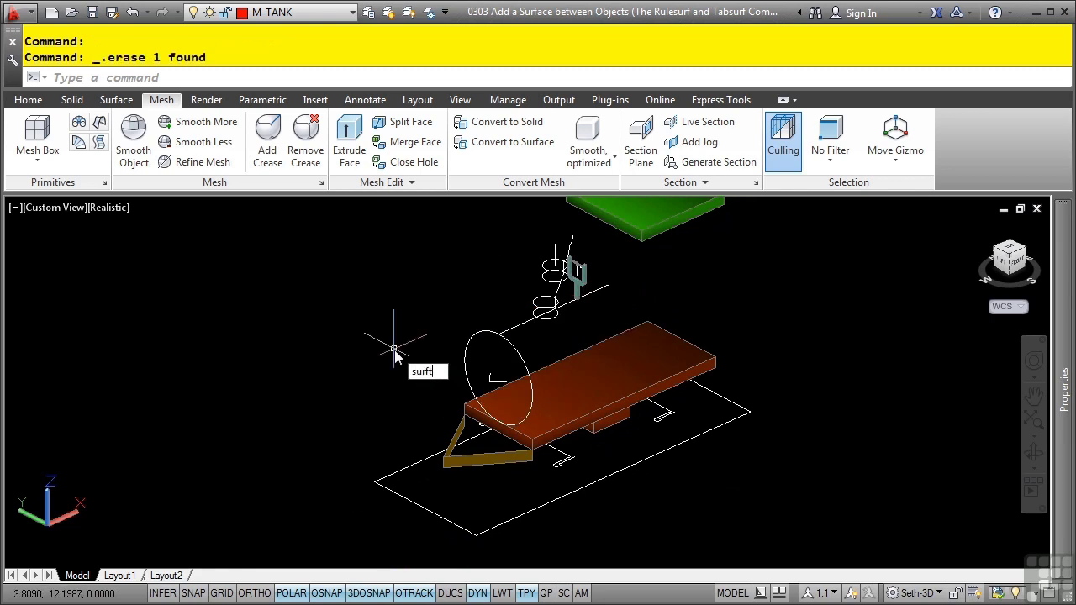
key(Return)
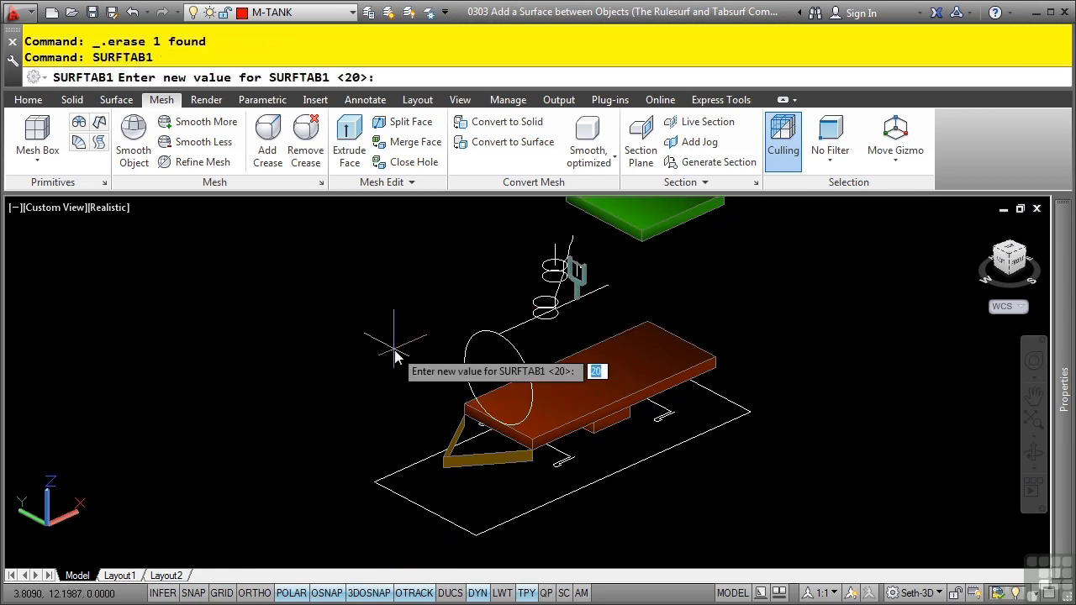
text(6)
key(Return)
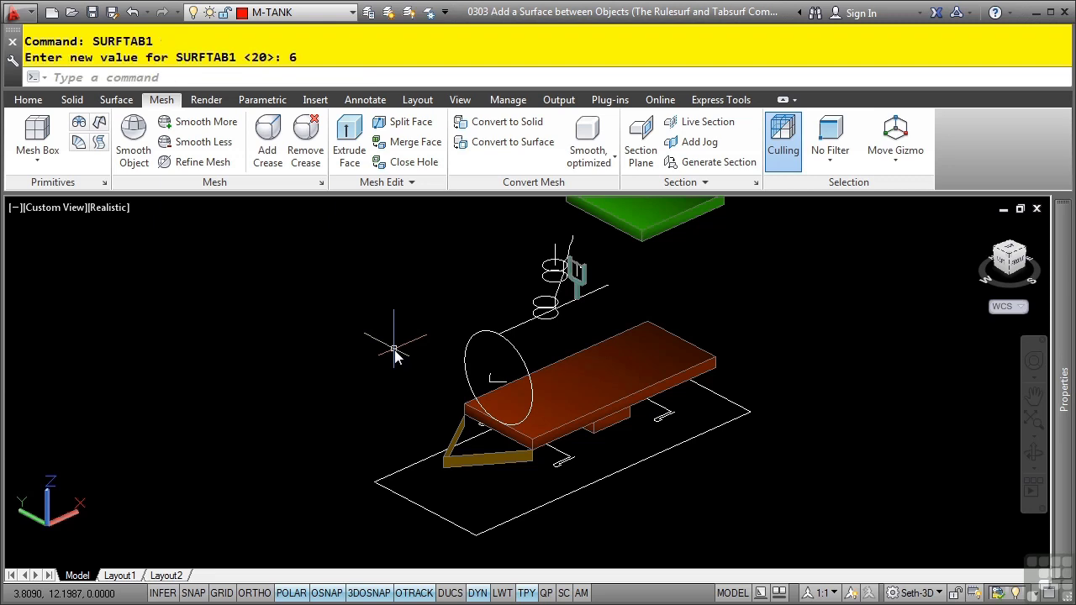
click(99, 142)
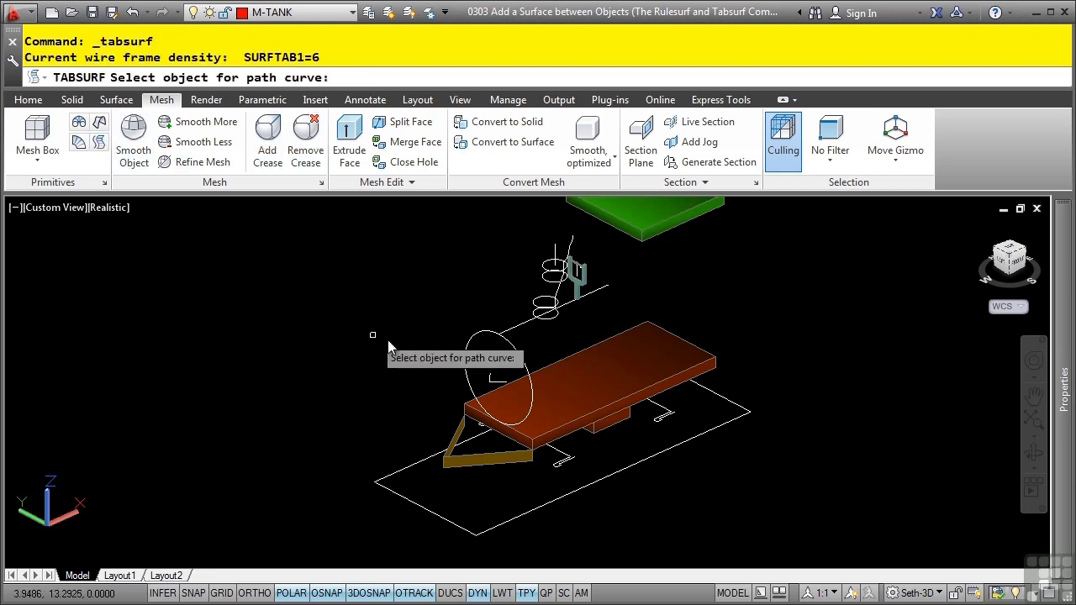
click(516, 355)
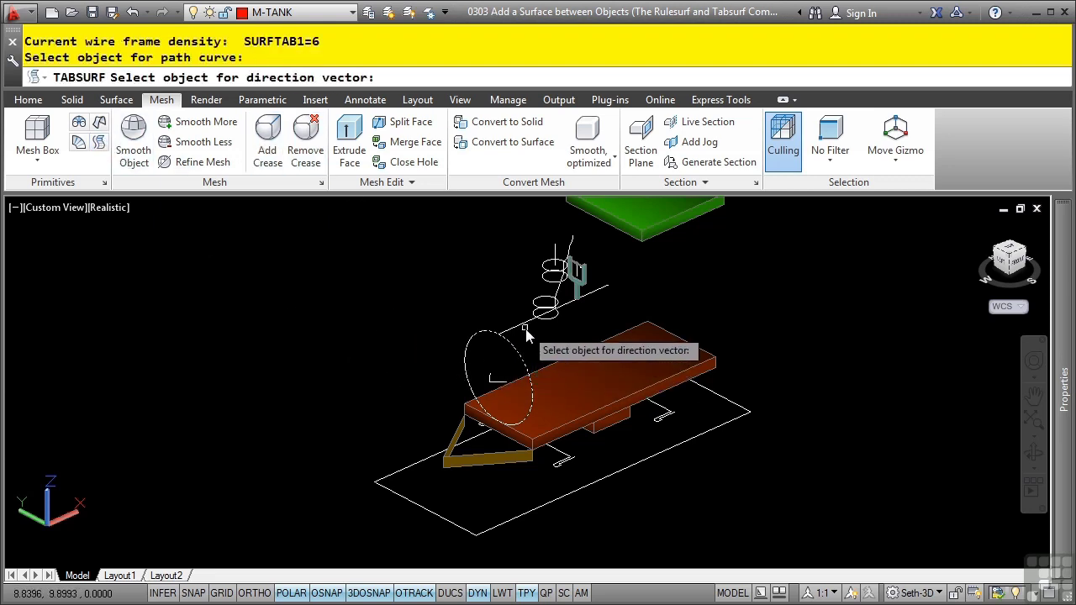
click(524, 325)
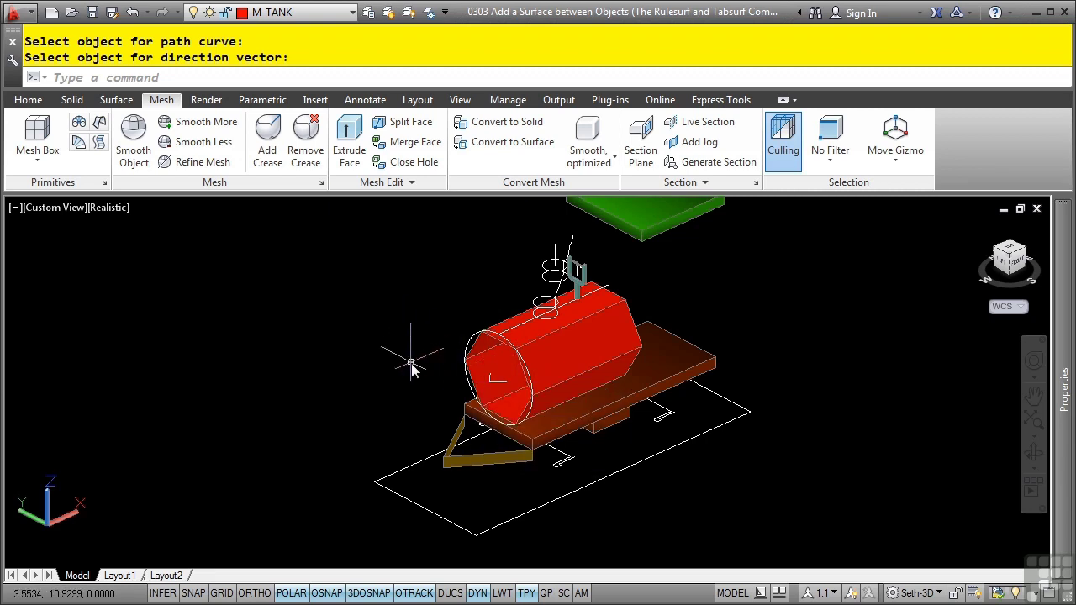
- Undo that mesh, set SURFTAB1 to 20, and regenerate the tank from circle and axis line
key(ctrl+z)
text(SURFA)
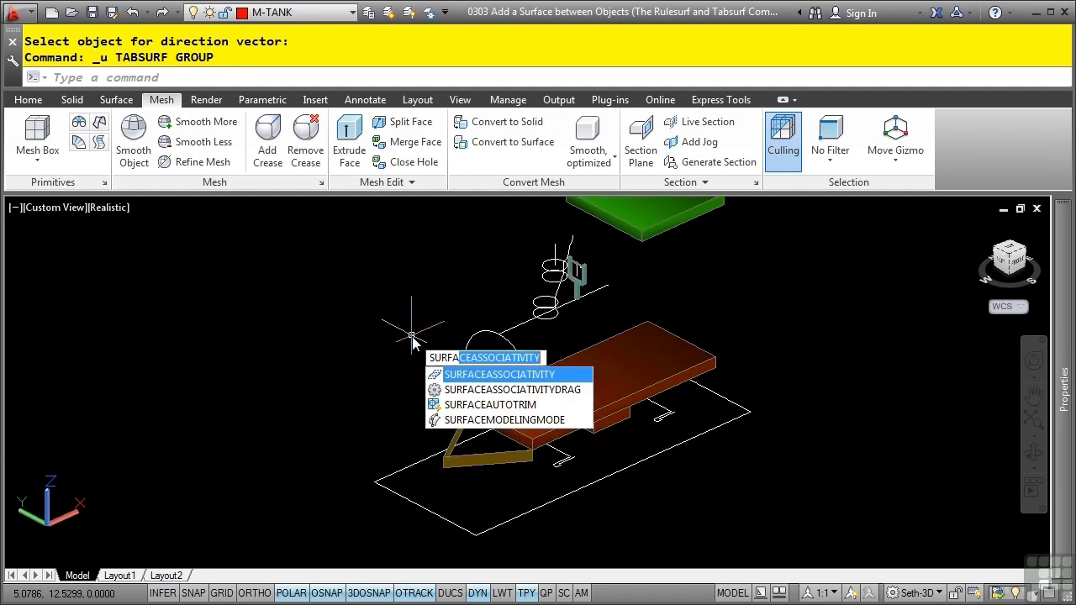
text(TAB1)
key(Return)
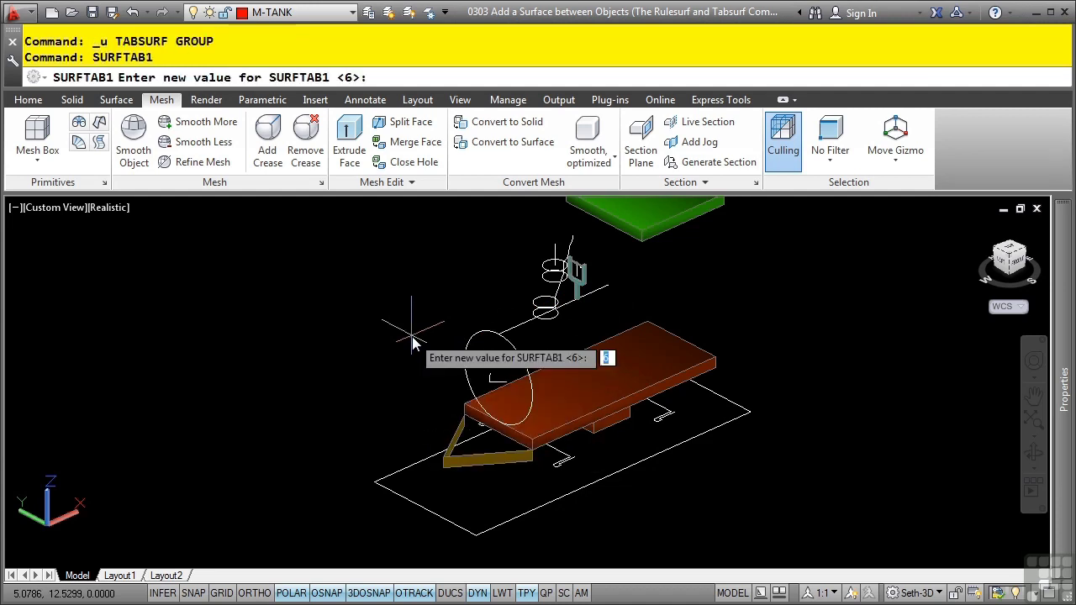
text(20)
key(Return)
click(99, 142)
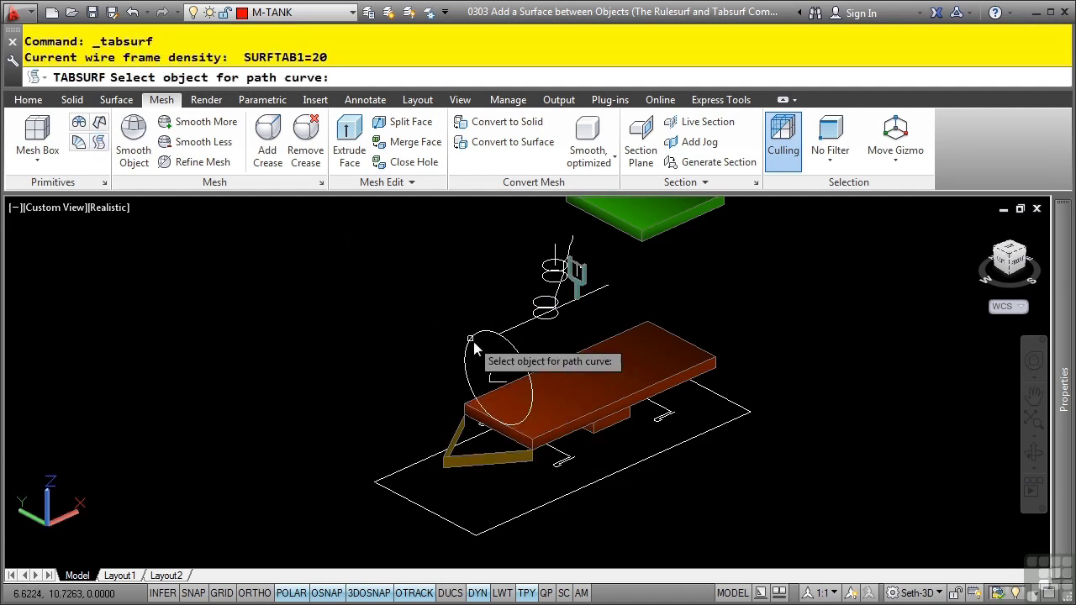
click(481, 348)
click(580, 298)
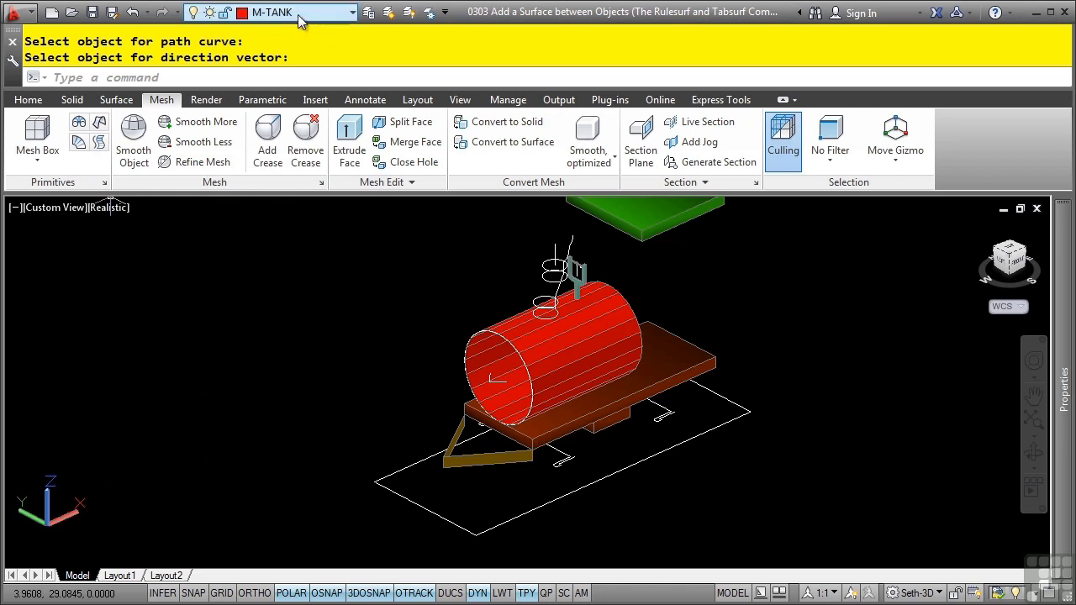
- On layer M-CATCHER, create a ruled mesh from the tank's end circle to the support frame
click(324, 12)
click(320, 72)
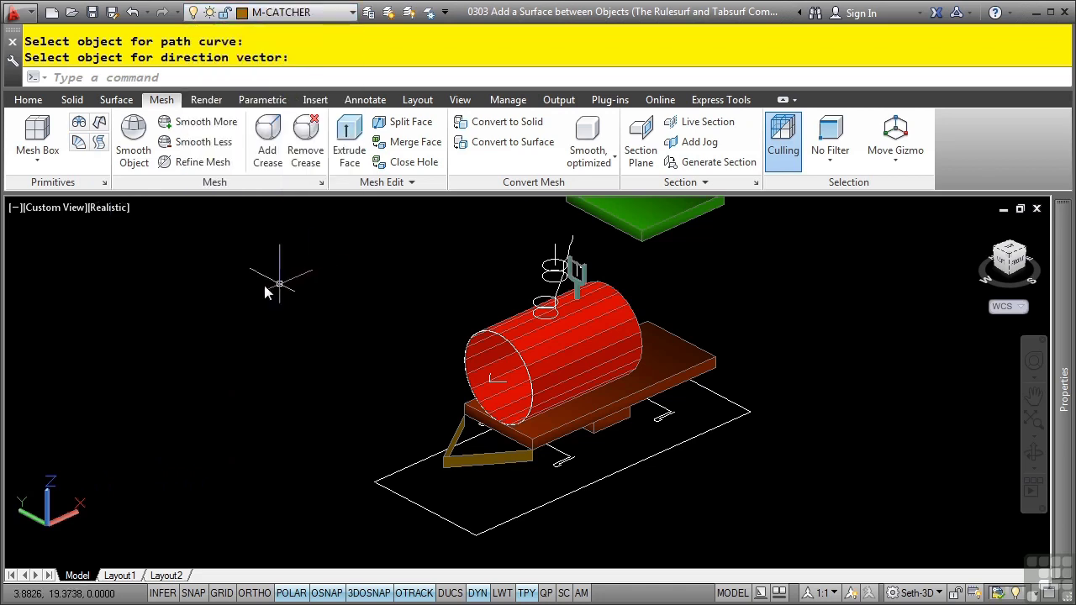
click(79, 143)
scroll(464, 468, up, 2)
shift+middle_drag(465, 469, 715, 420)
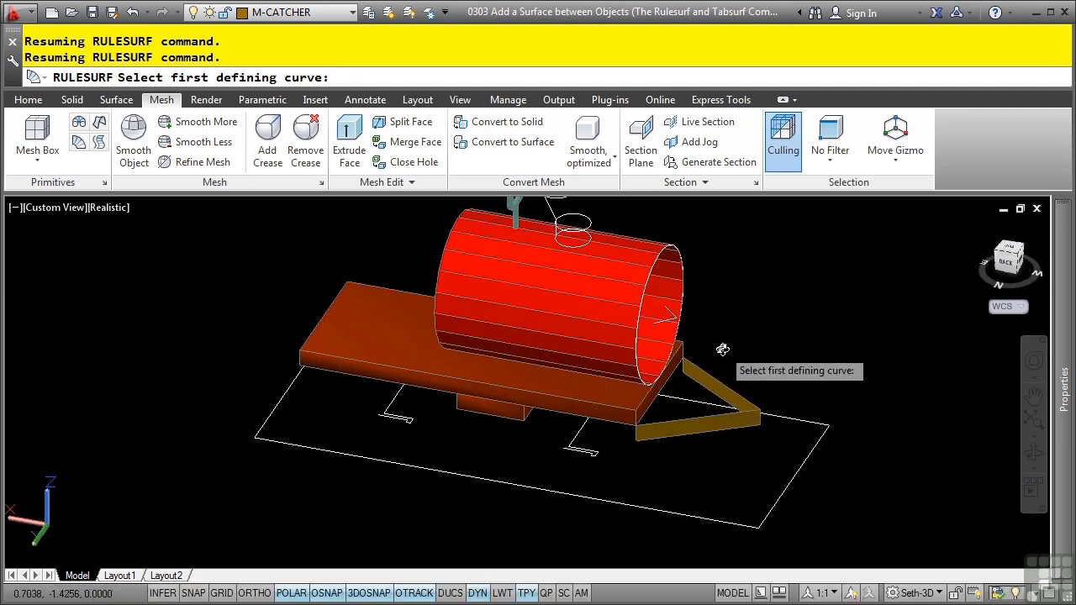
click(661, 319)
click(702, 418)
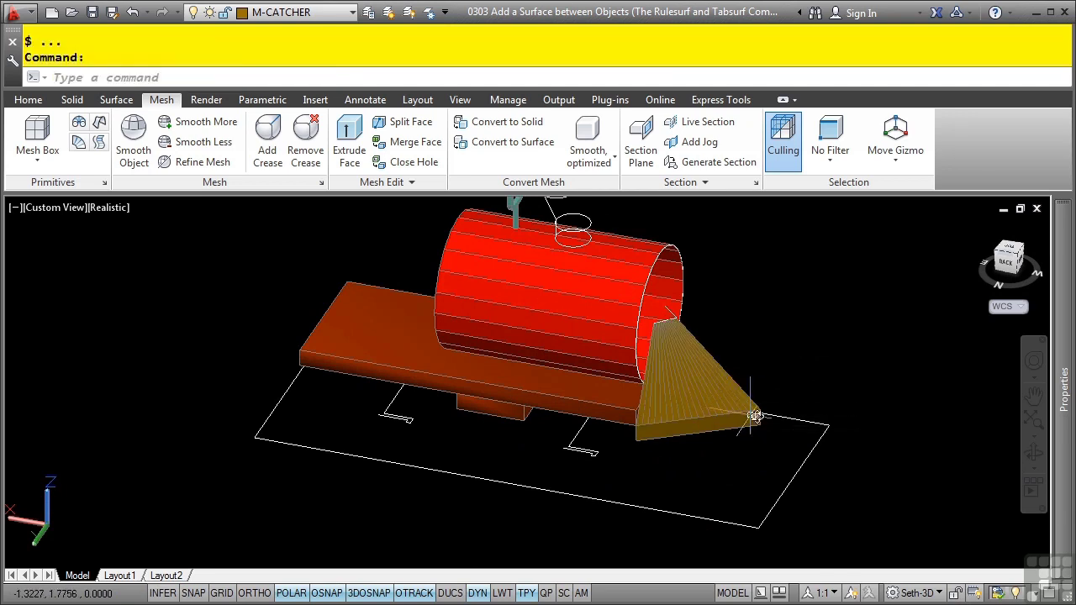
shift+middle_drag(812, 403, 589, 415)
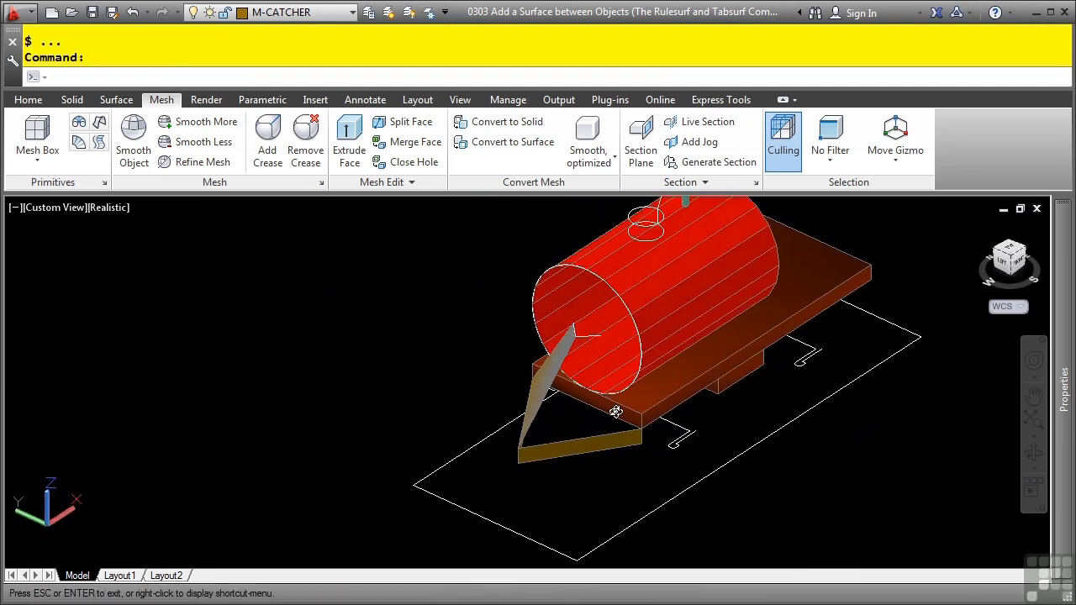
- Make a ruled mesh between the short tip line and the base edge, then delete it
click(78, 141)
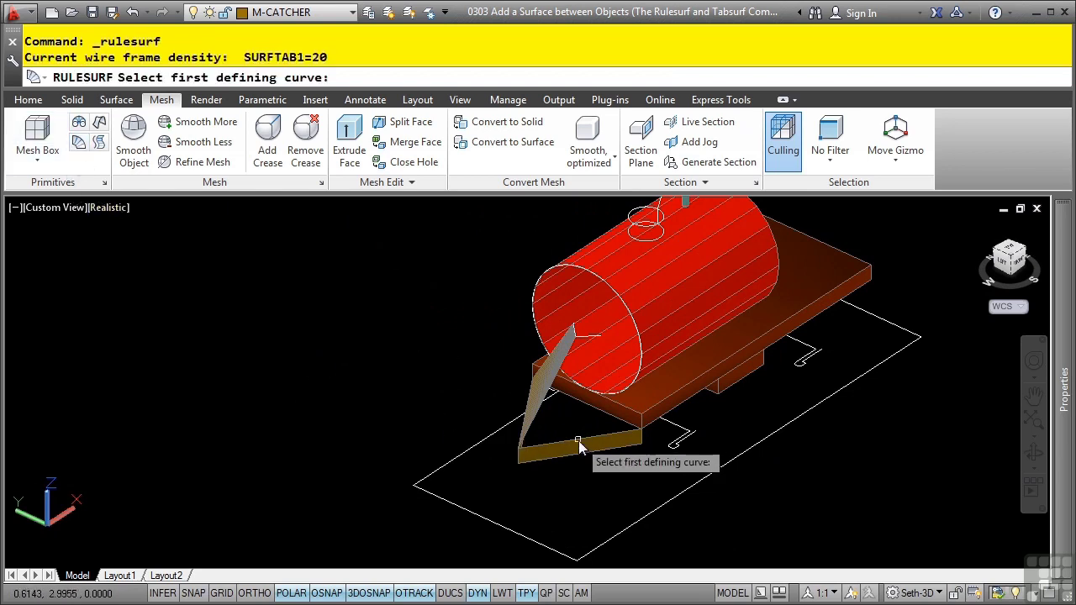
click(591, 336)
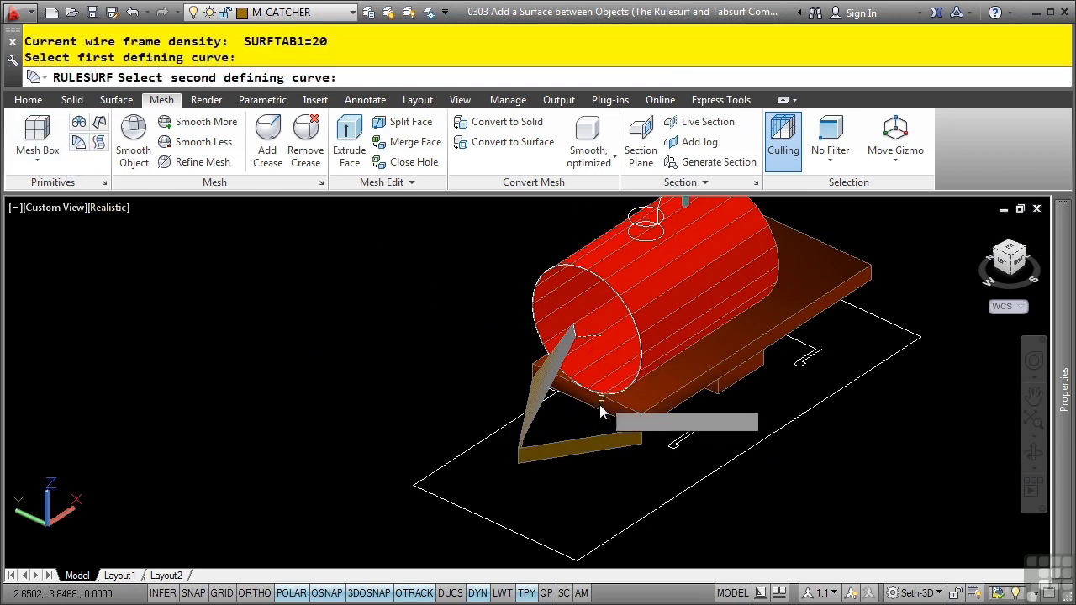
click(577, 440)
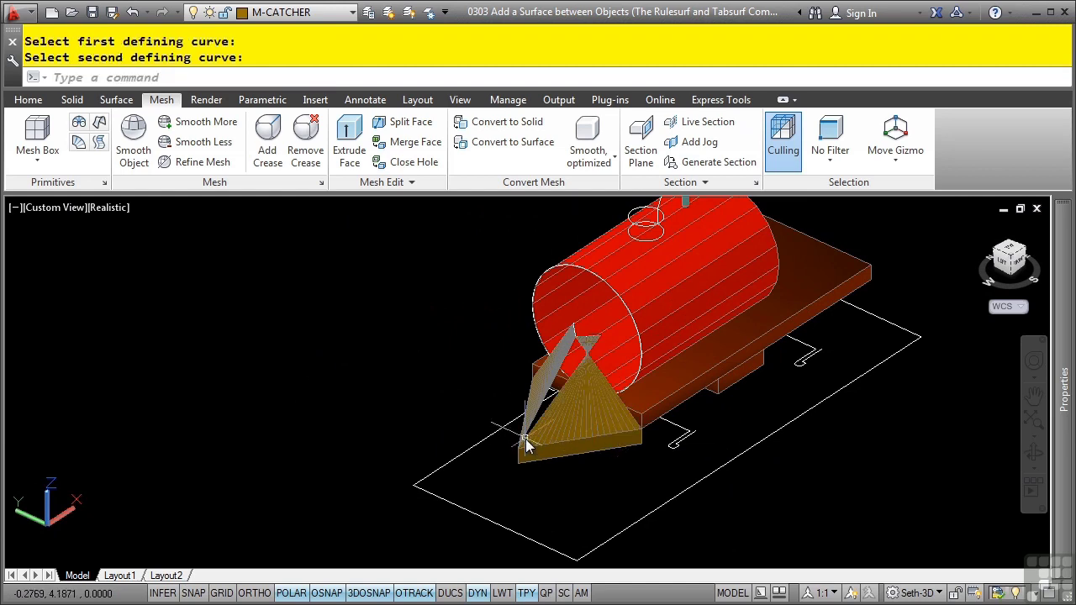
click(593, 422)
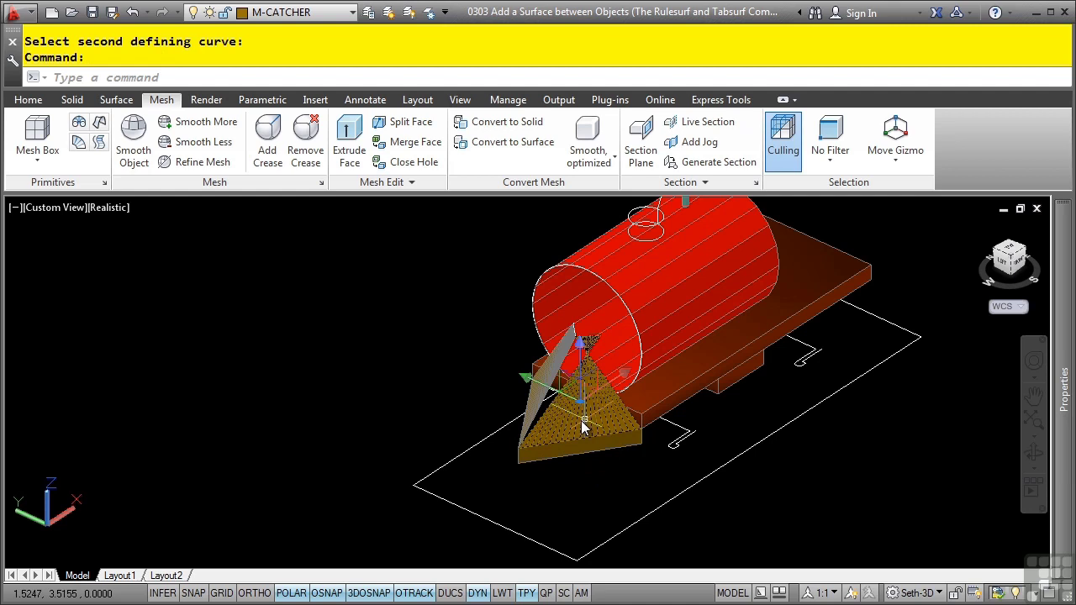
key(Delete)
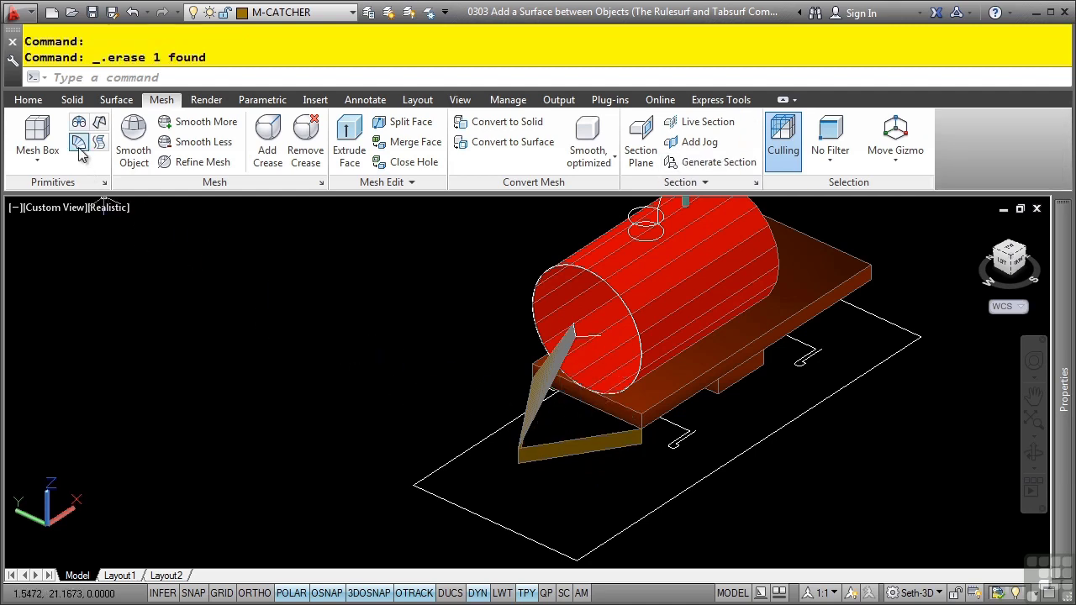
- Create a ruled surface between the base edge and the tip edge to fill the catcher
click(79, 145)
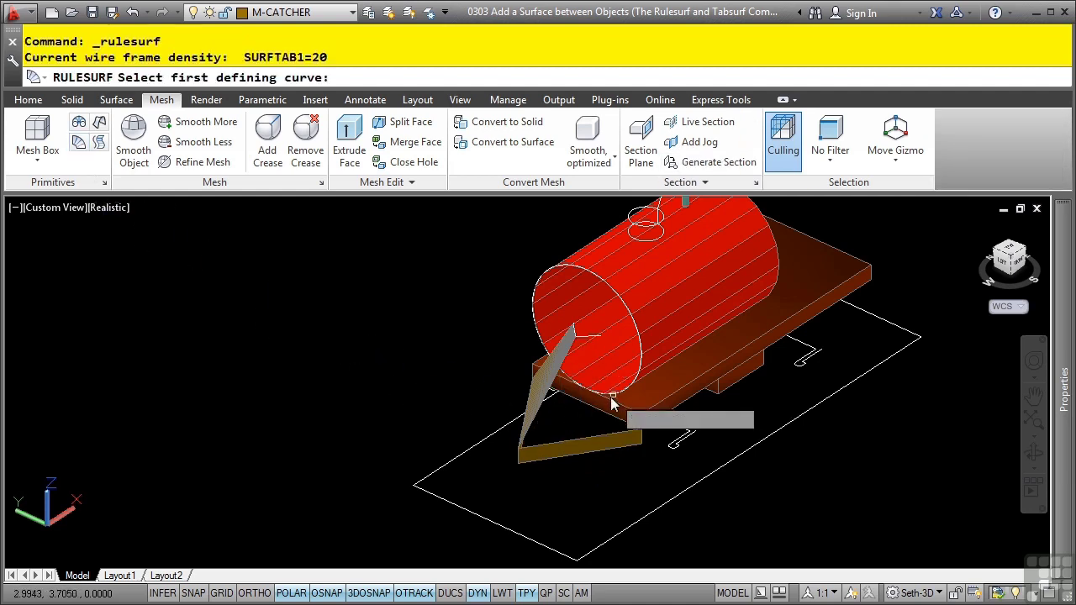
click(581, 441)
click(593, 338)
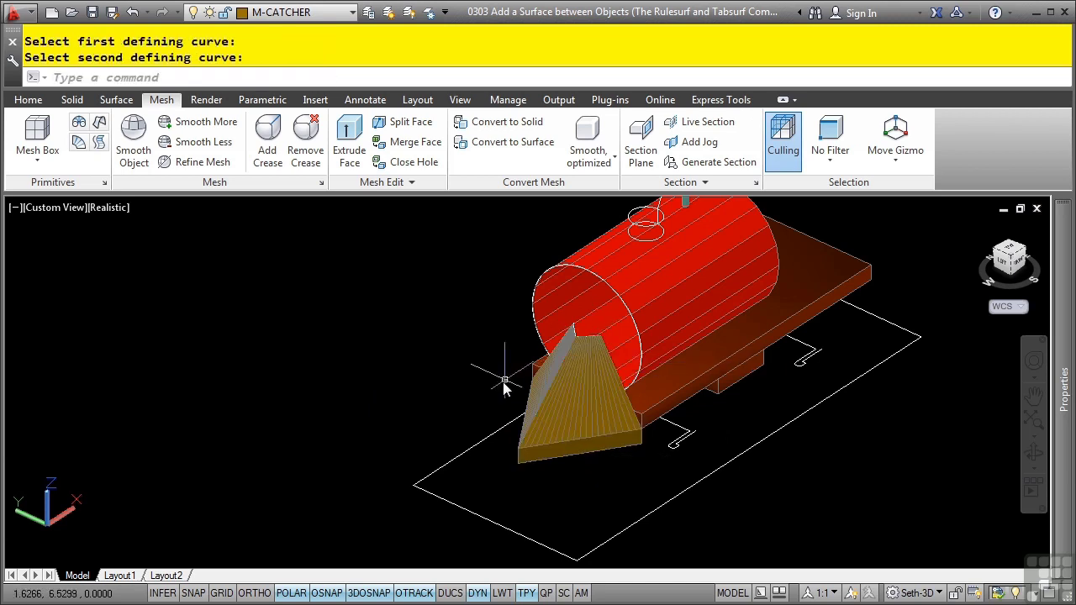
shift+middle_drag(432, 401, 353, 461)
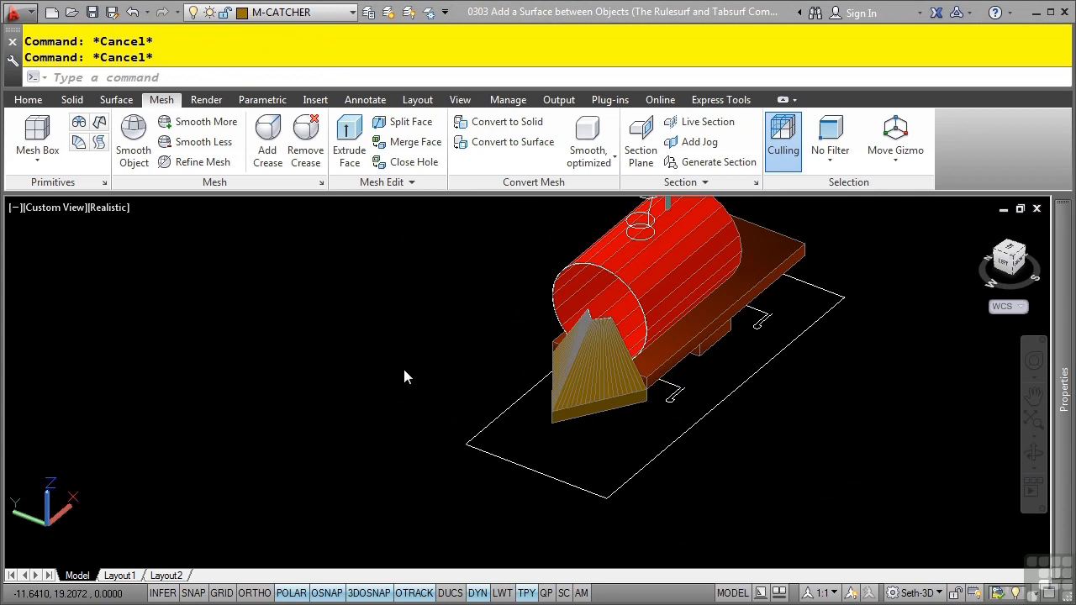
- Make M-STACK current and create a ruled mesh between the lower and middle stack circles
click(308, 12)
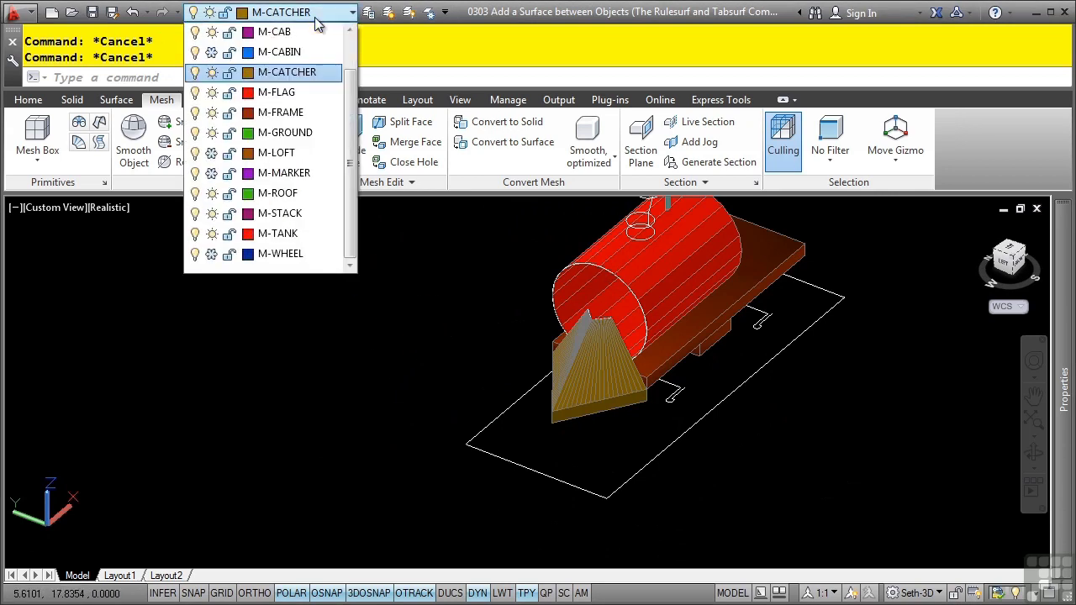
click(280, 213)
middle_drag(533, 277, 490, 372)
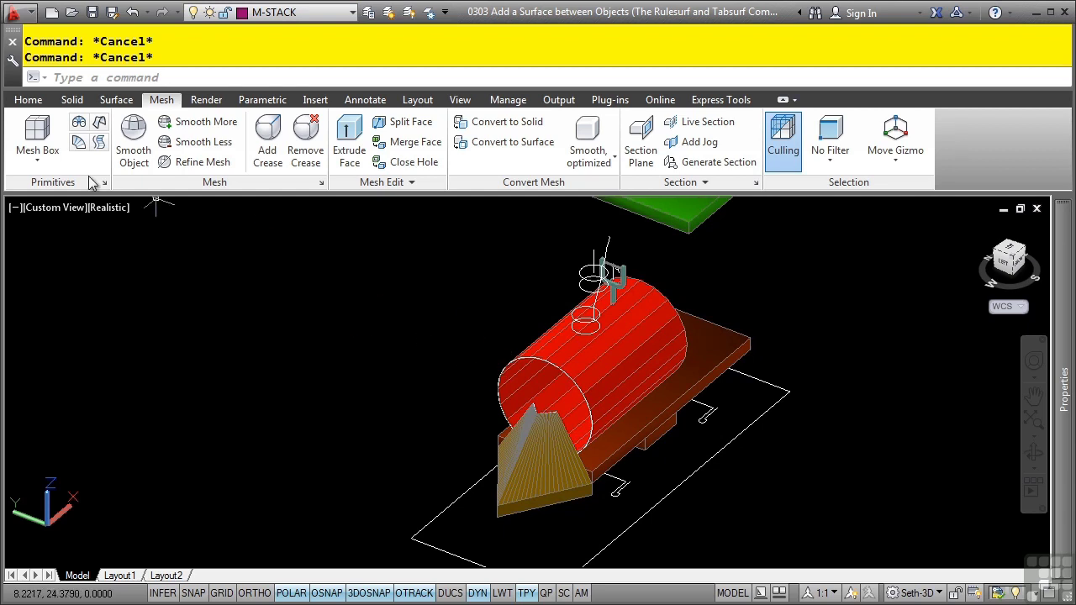
click(78, 142)
scroll(572, 324, up, 2)
middle_drag(579, 320, 494, 353)
click(494, 355)
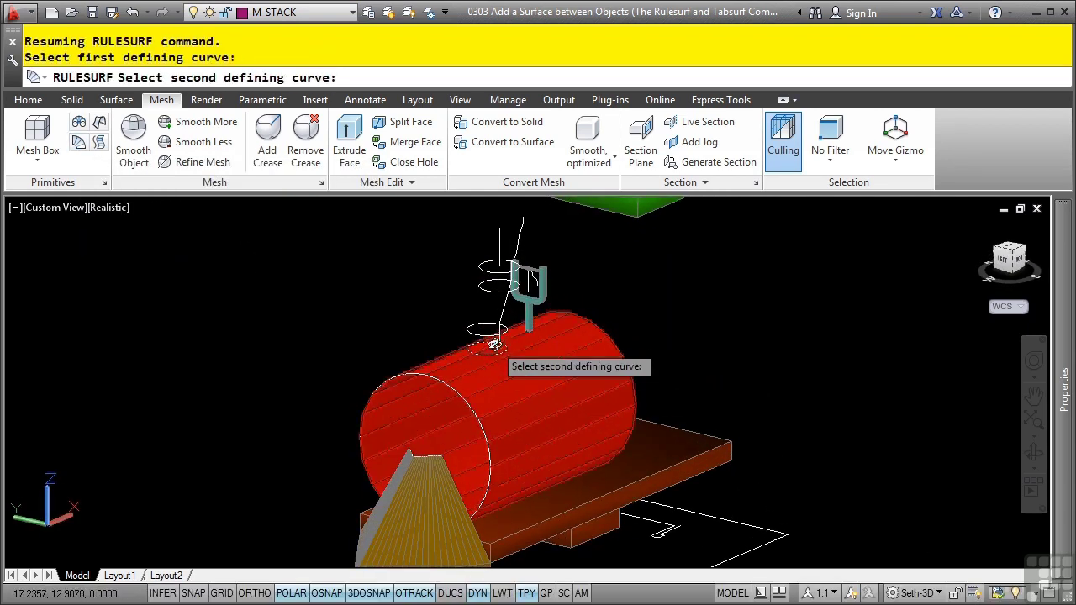
click(499, 287)
scroll(499, 320, up, 2)
- Add a second ruled section from the pipe's top edge to the upper circle
key(Return)
scroll(471, 370, up, 1)
click(467, 372)
click(445, 336)
scroll(446, 341, down, 3)
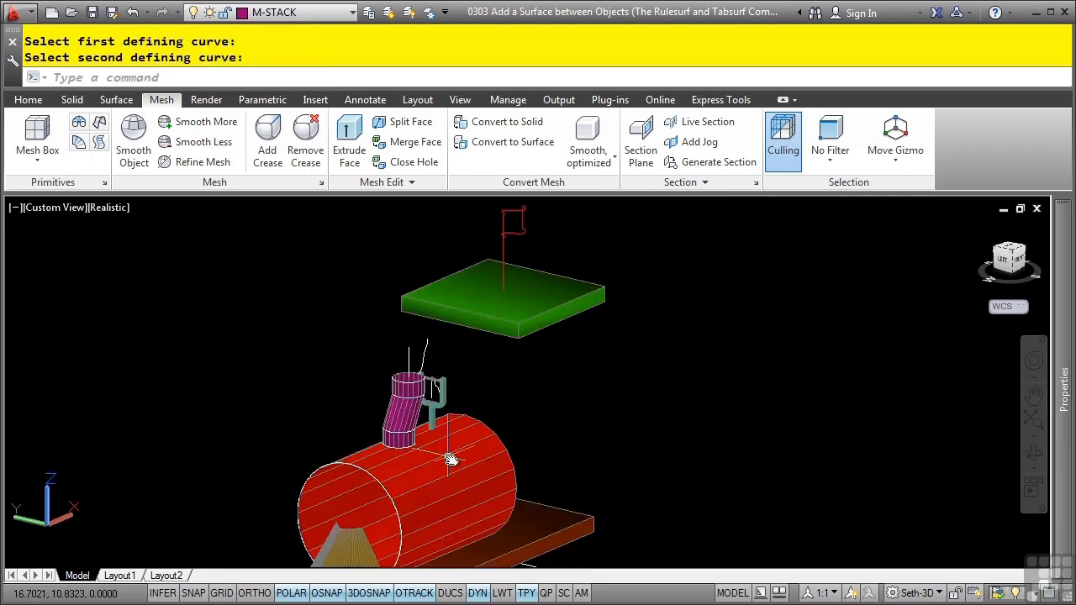